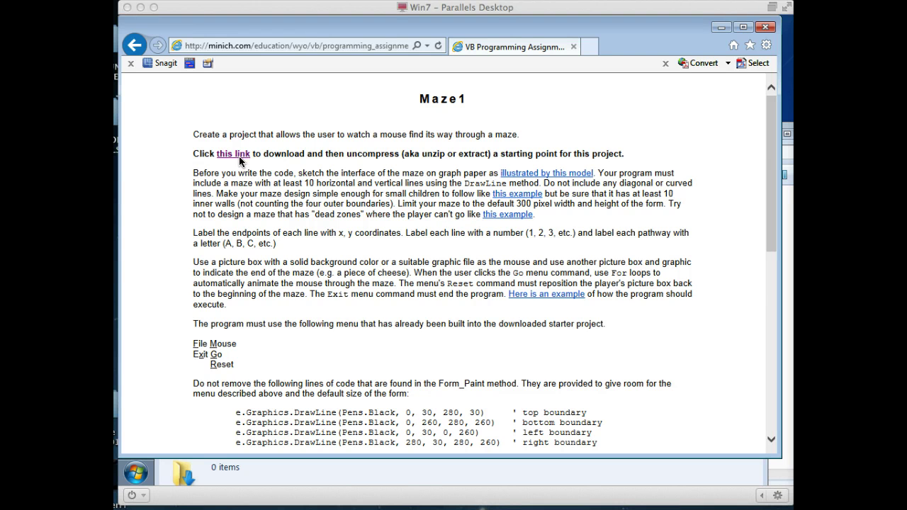
# - Return from the Maze1 assignment to the Visual Basic course page and scroll to the Unit 4 projects
pyautogui.moveTo(501, 153); pyautogui.dragTo(607, 153)
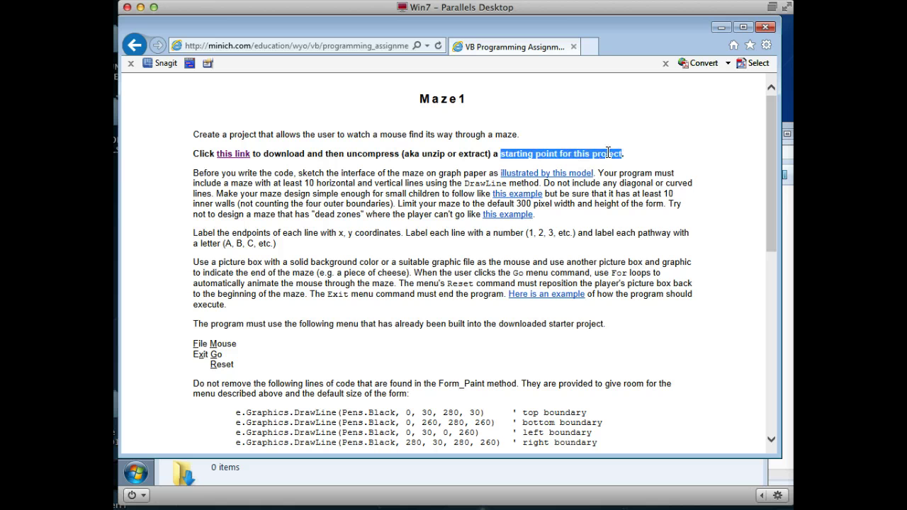
pyautogui.click(560, 155)
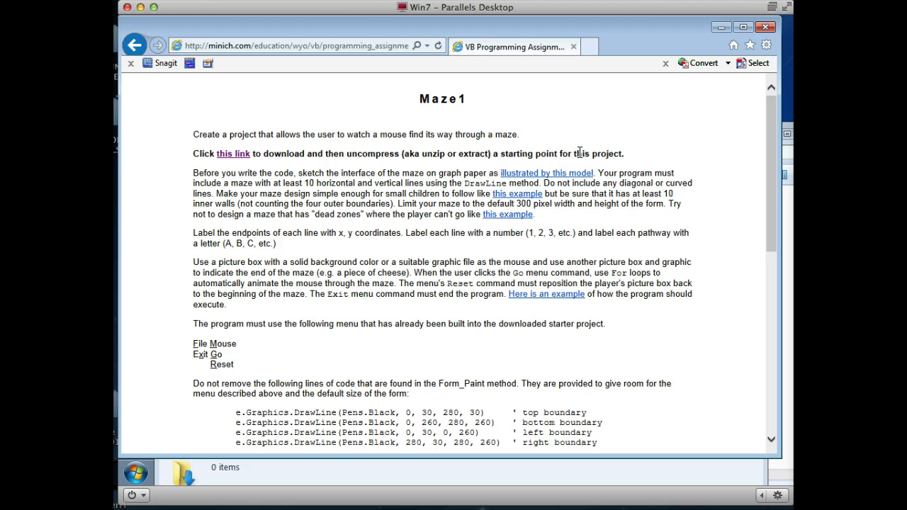
pyautogui.click(141, 46)
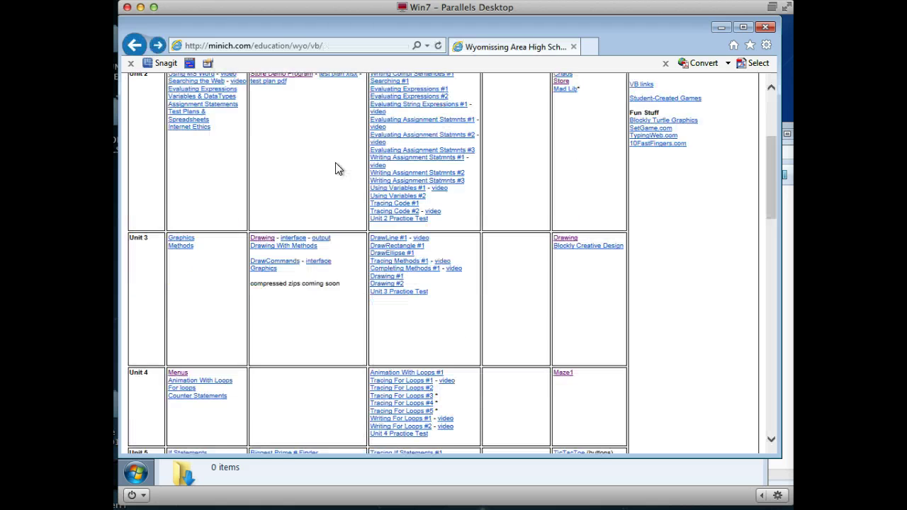
pyautogui.scroll(3, 335, 162)
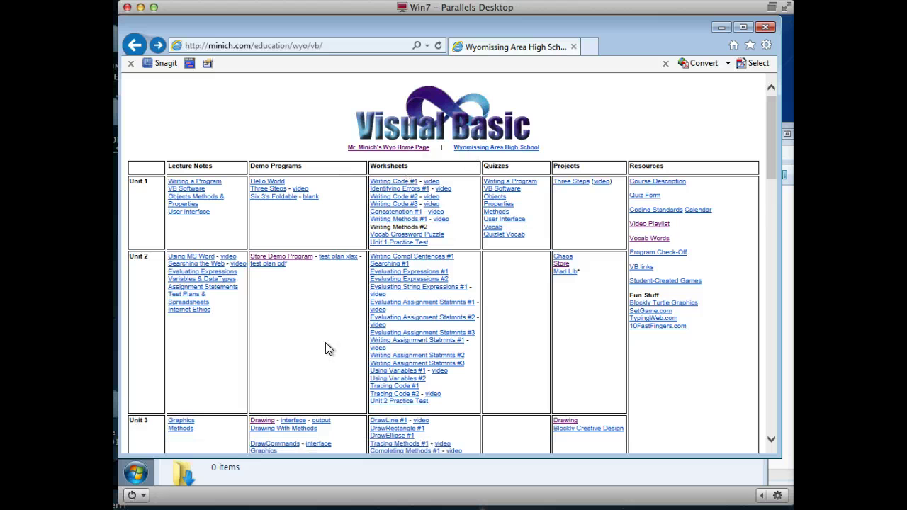
pyautogui.scroll(-3, 324, 353)
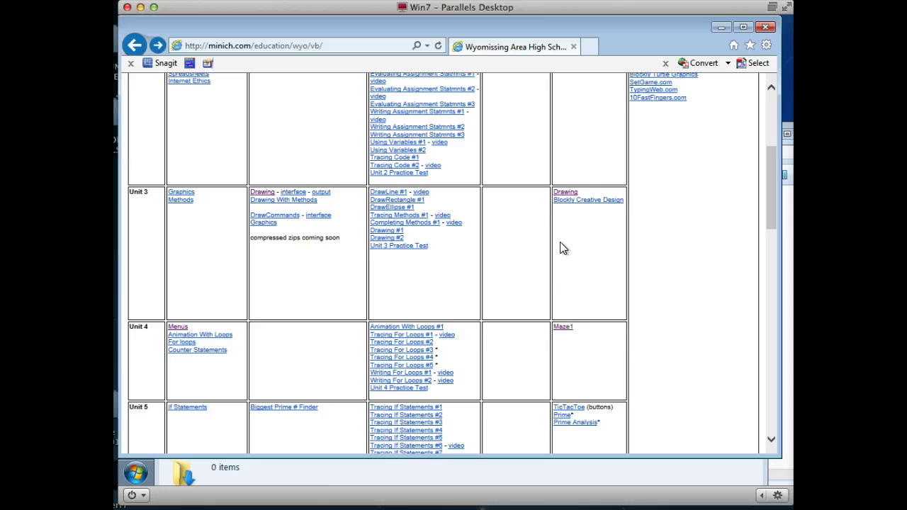
pyautogui.scroll(3, 565, 279)
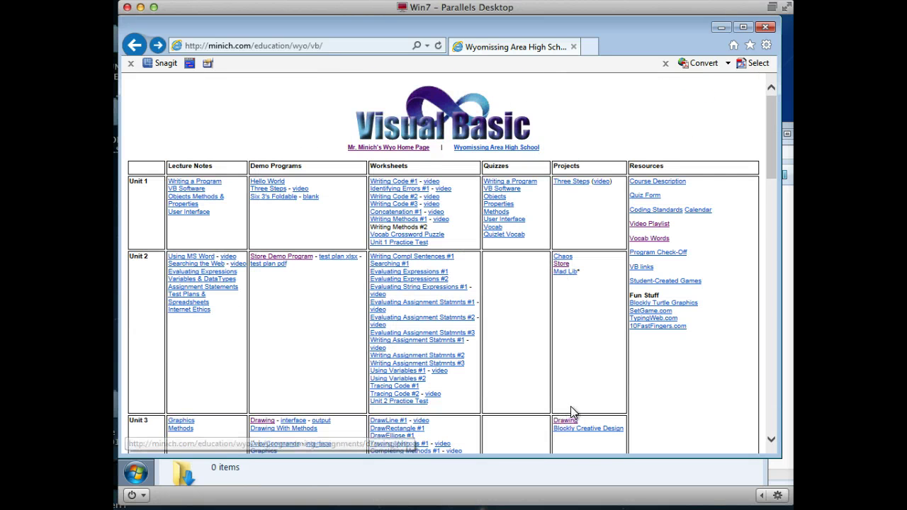
pyautogui.scroll(-3, 571, 409)
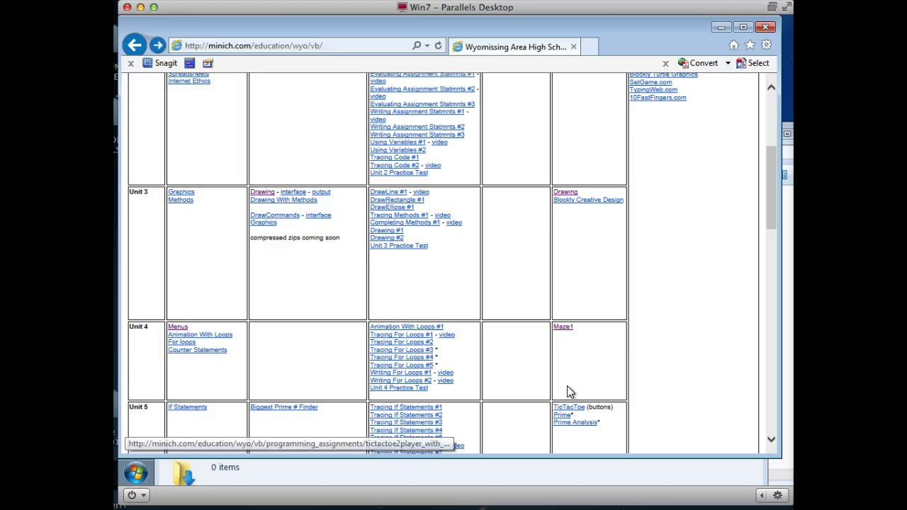
# - Save maze.zip (68.7 KB) from the Maze1 assignment page's starter project link
pyautogui.click(563, 327)
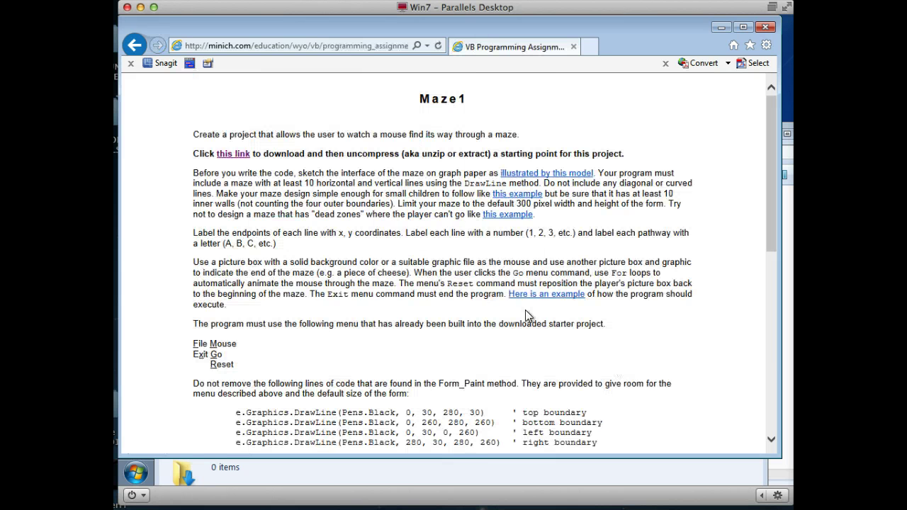
pyautogui.click(235, 160)
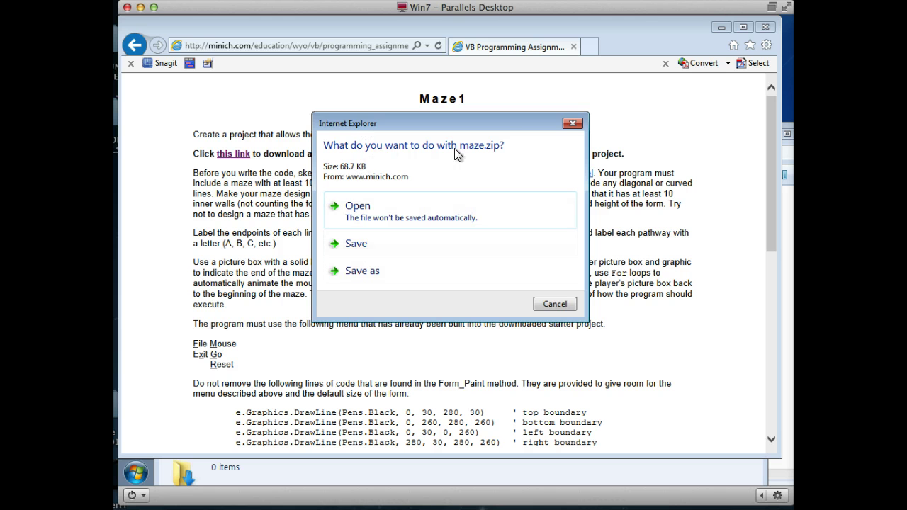
pyautogui.click(358, 247)
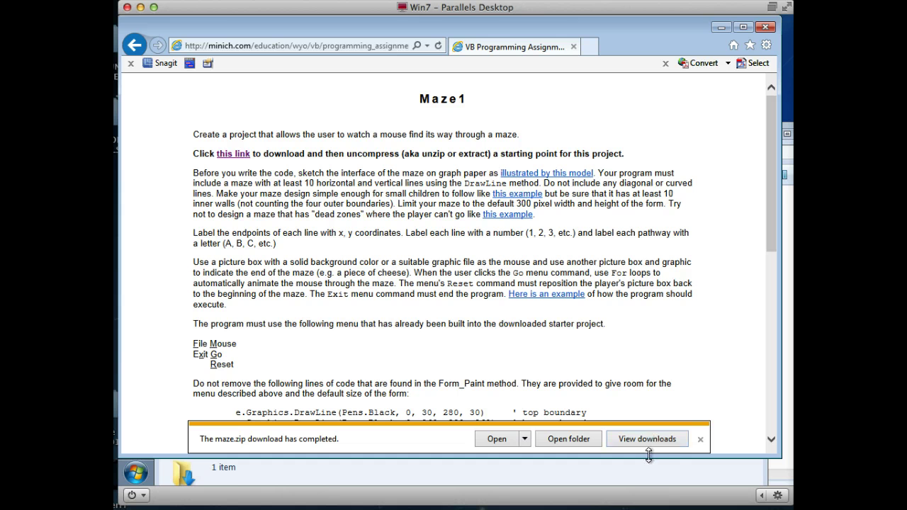
# - Show the downloaded file in its Downloads folder and select the maze zip
pyautogui.click(566, 438)
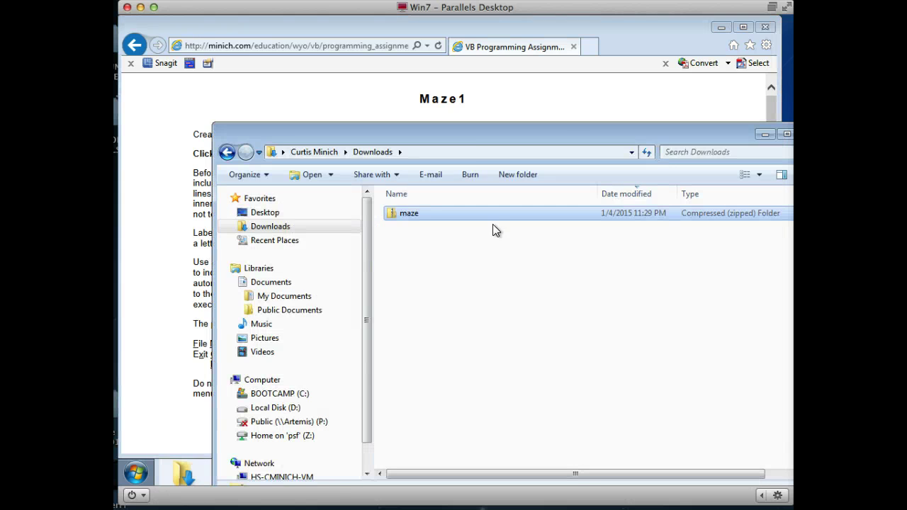
pyautogui.moveTo(470, 141); pyautogui.dragTo(410, 91)
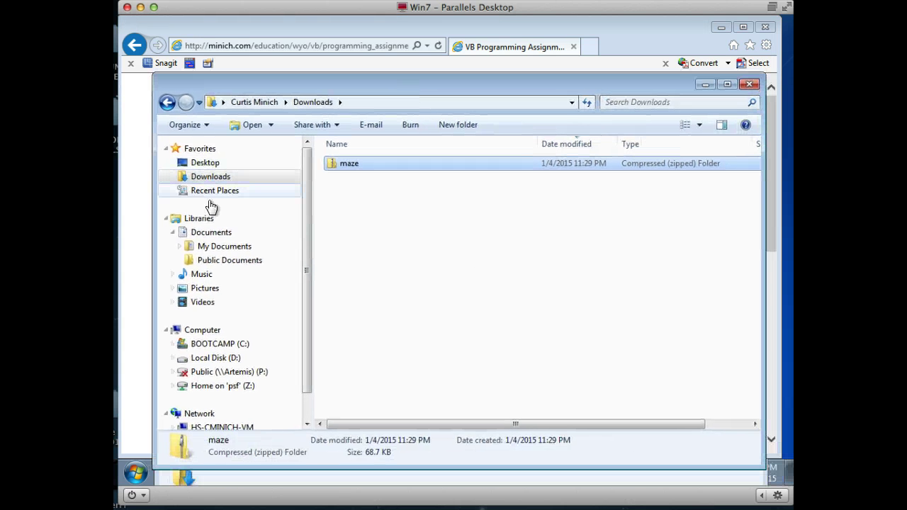
pyautogui.click(193, 178)
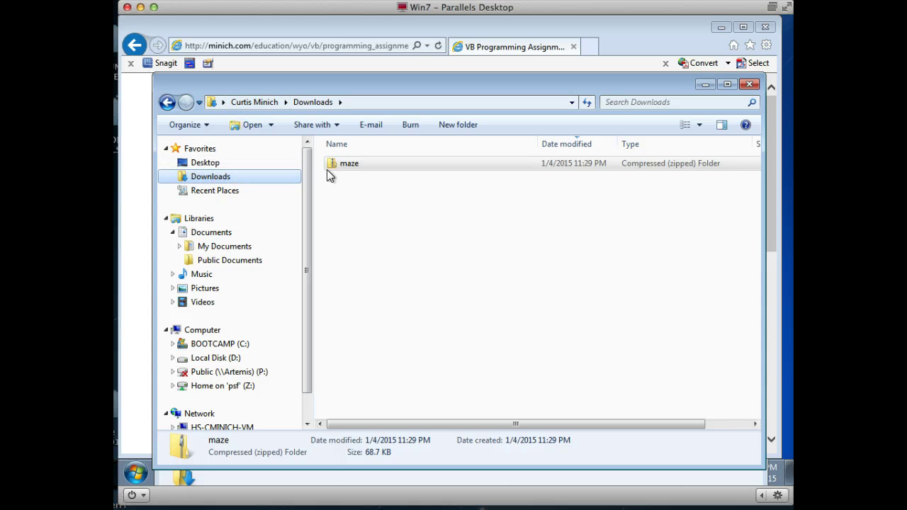
pyautogui.moveTo(314, 106); pyautogui.dragTo(377, 216)
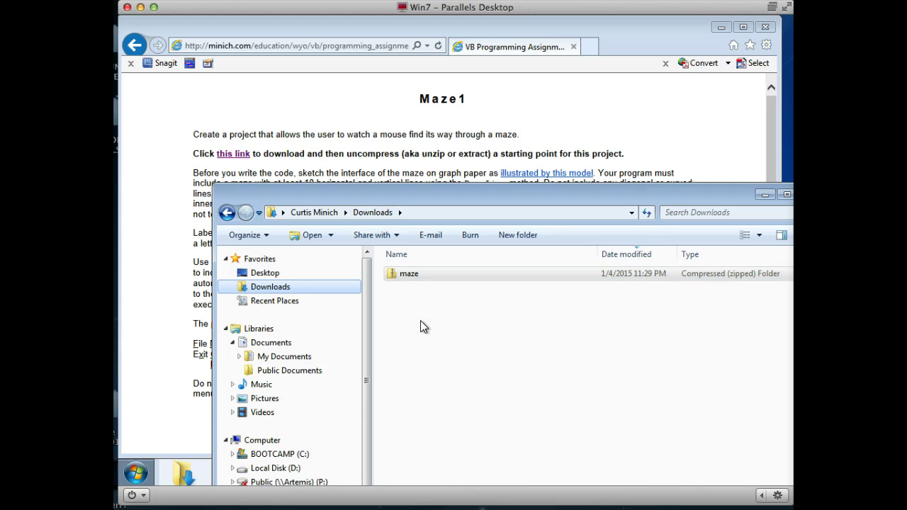
pyautogui.moveTo(379, 190); pyautogui.dragTo(294, 76)
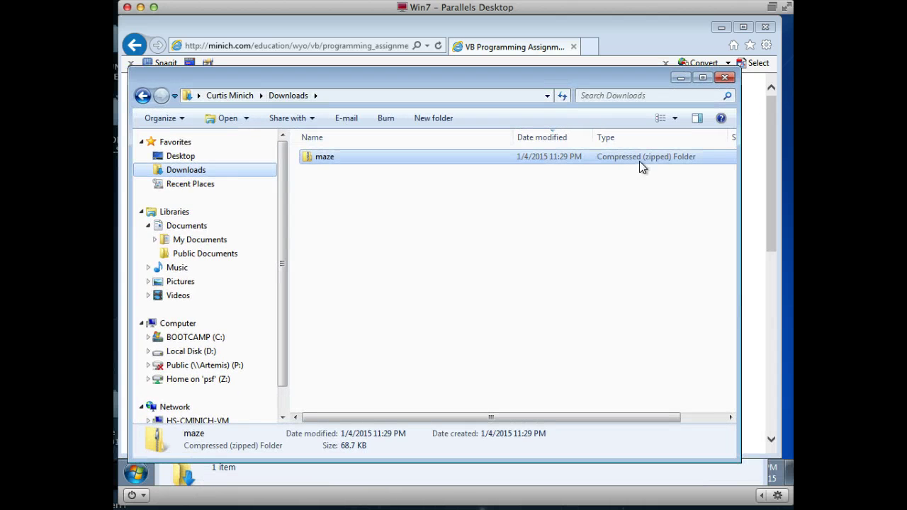
pyautogui.click(312, 159)
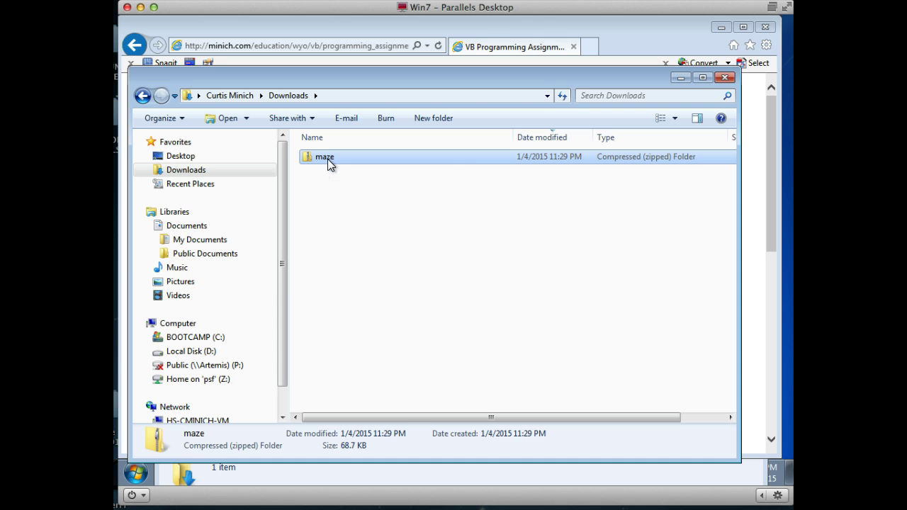
# - Extract all contents of the maze zip into a maze folder in Downloads
pyautogui.rightClick(327, 163)
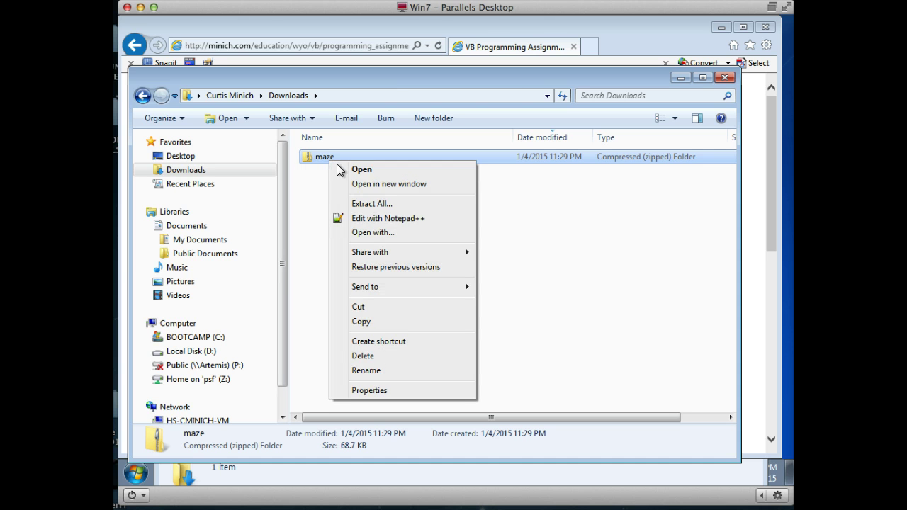
pyautogui.click(356, 204)
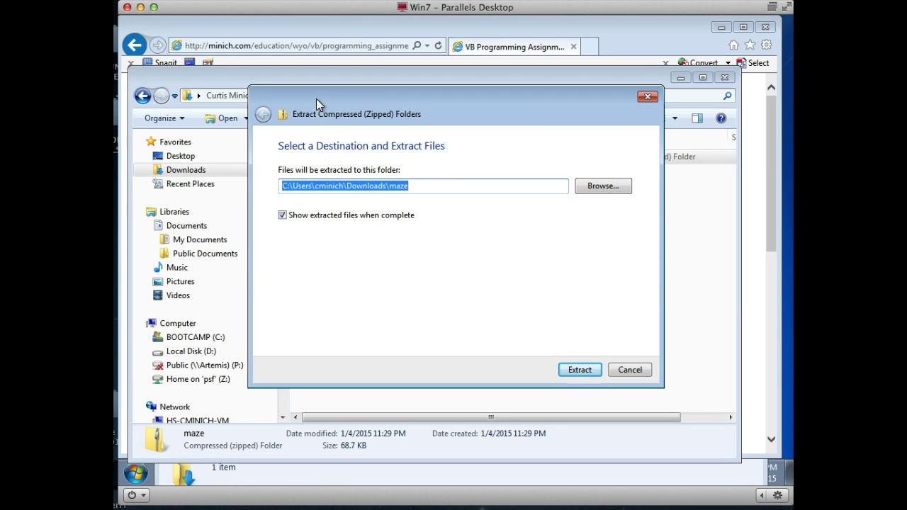
pyautogui.moveTo(316, 98); pyautogui.dragTo(361, 174)
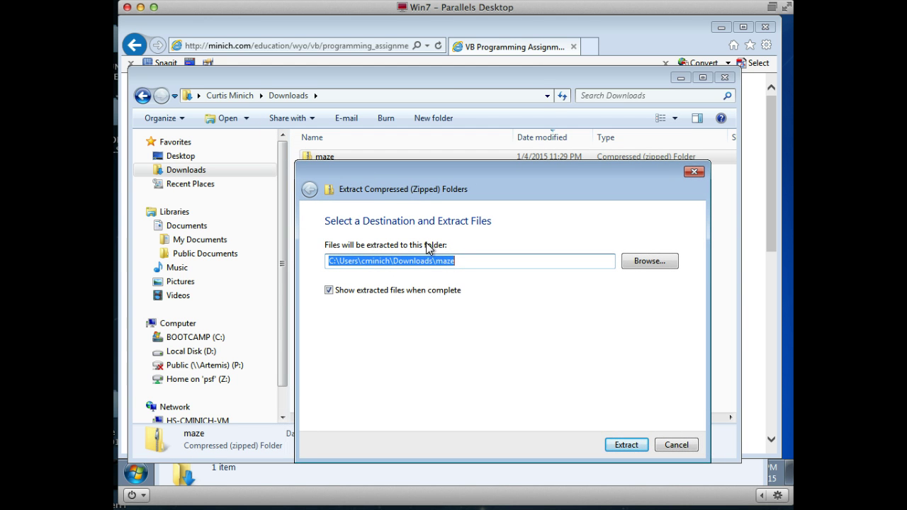
pyautogui.click(625, 445)
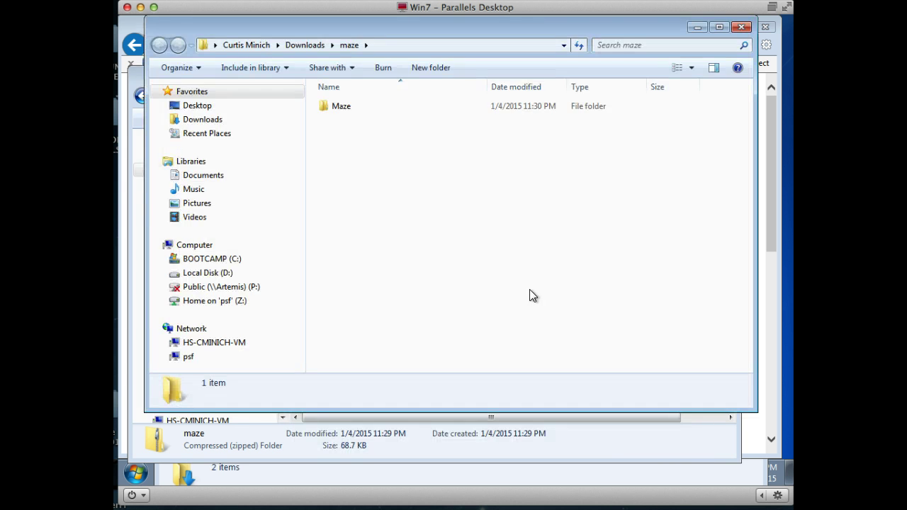
# - Close the extracted maze window and return to the Downloads folder
pyautogui.moveTo(272, 29); pyautogui.dragTo(175, 136)
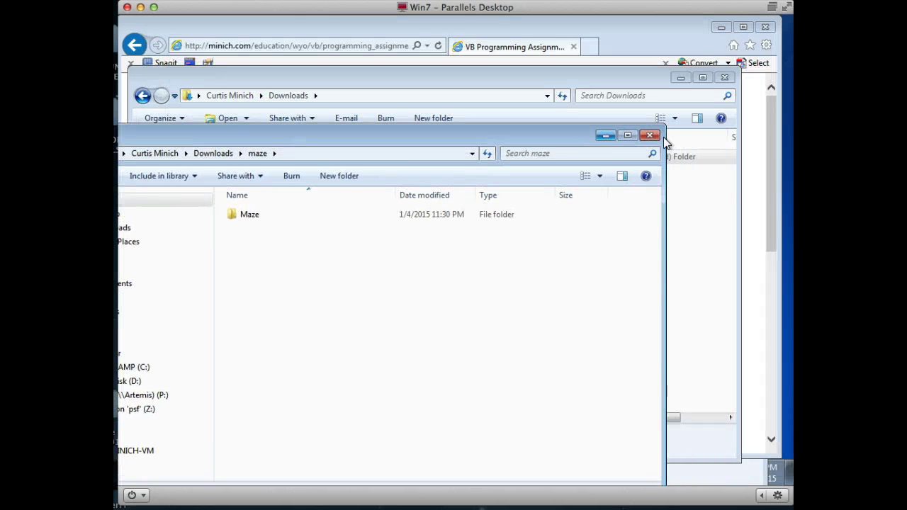
pyautogui.click(650, 136)
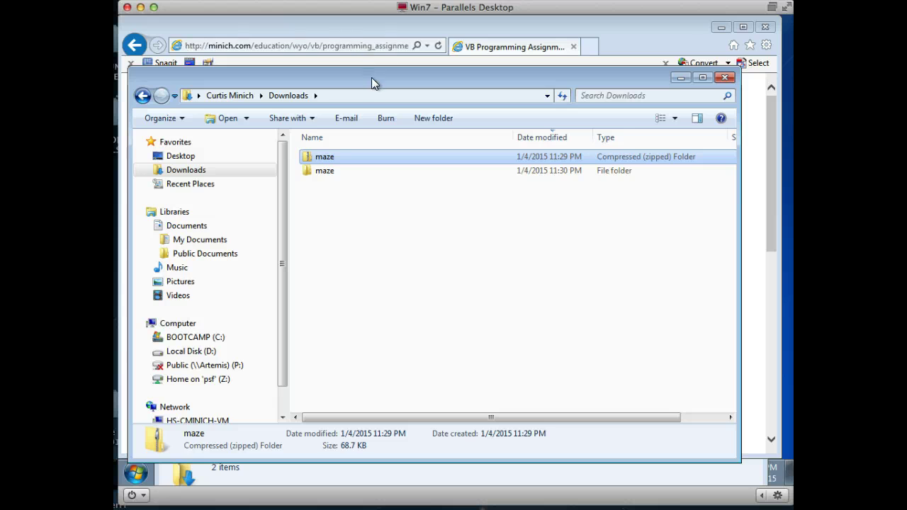
pyautogui.moveTo(371, 84); pyautogui.dragTo(402, 82)
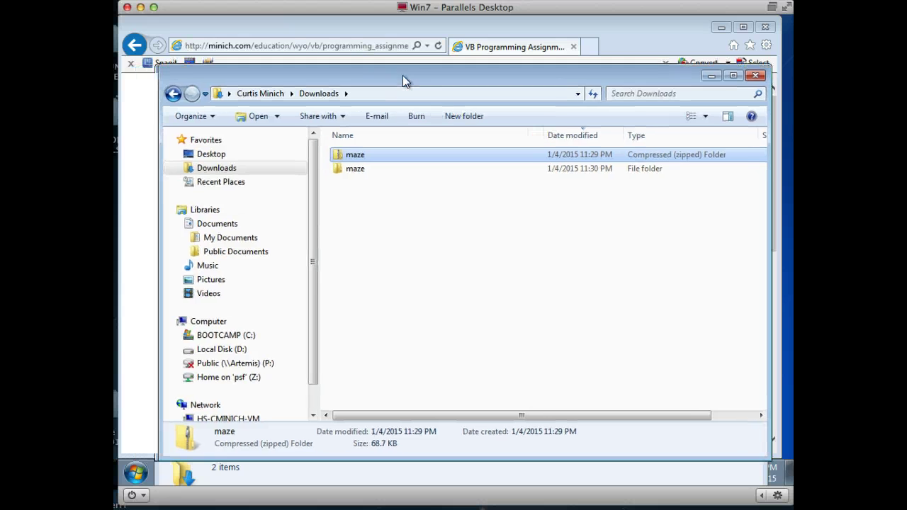
pyautogui.click(219, 174)
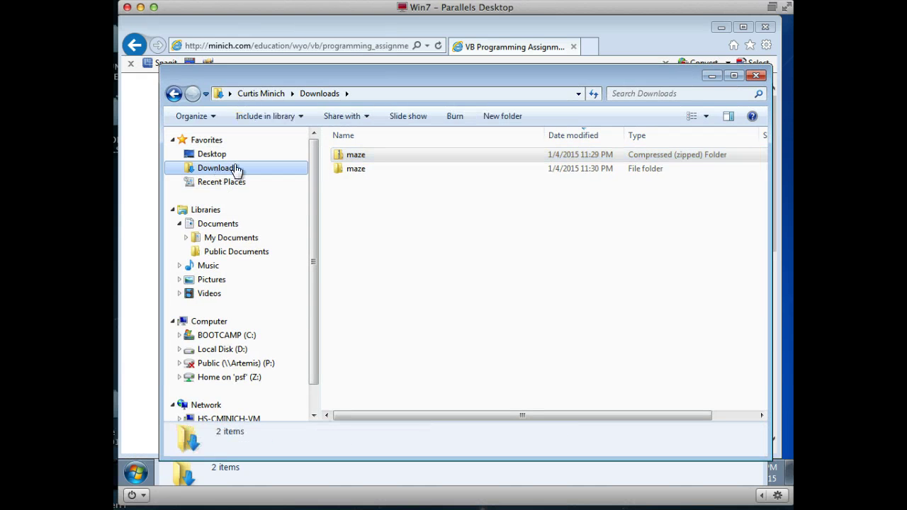
pyautogui.click(373, 347)
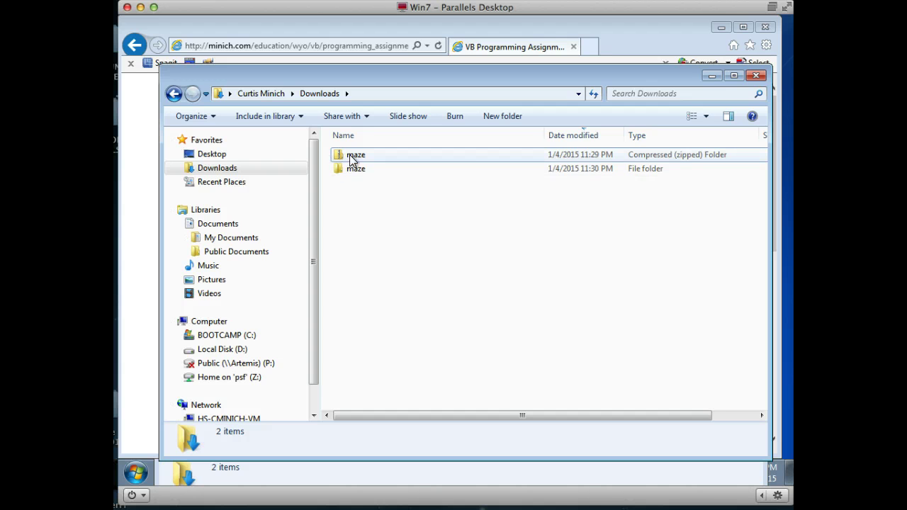
# - Delete the zipped maze archive to the Recycle Bin
pyautogui.click(354, 160)
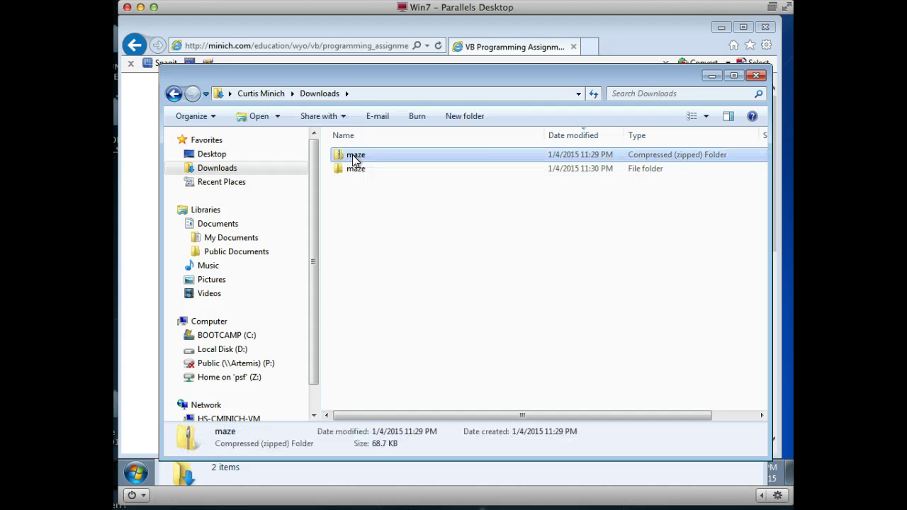
pyautogui.rightClick(354, 160)
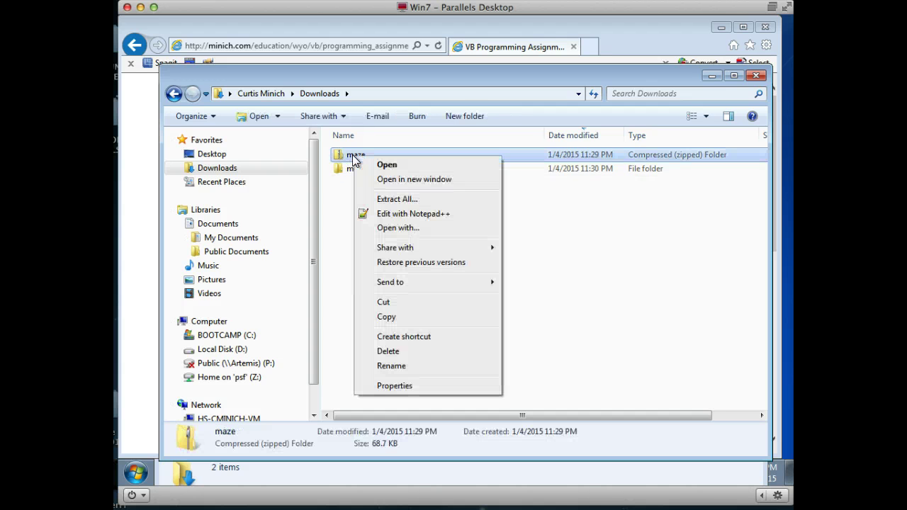
pyautogui.click(383, 352)
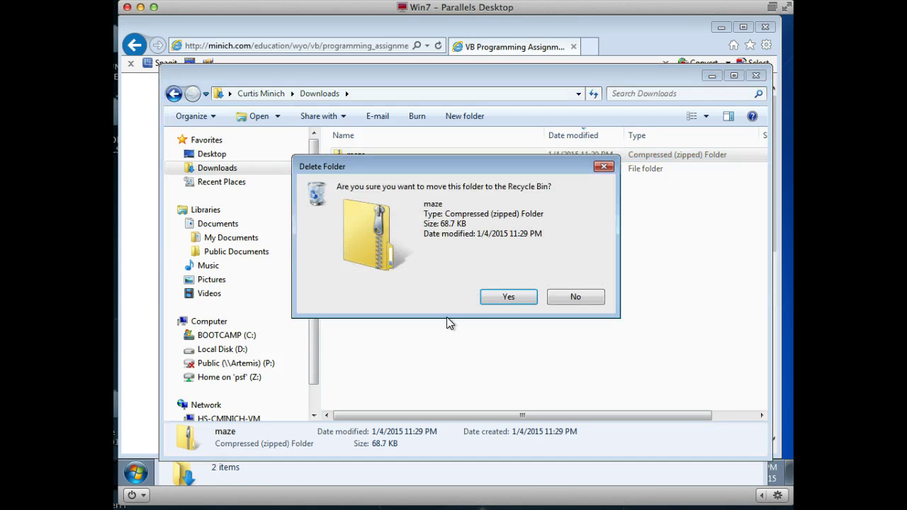
pyautogui.click(488, 296)
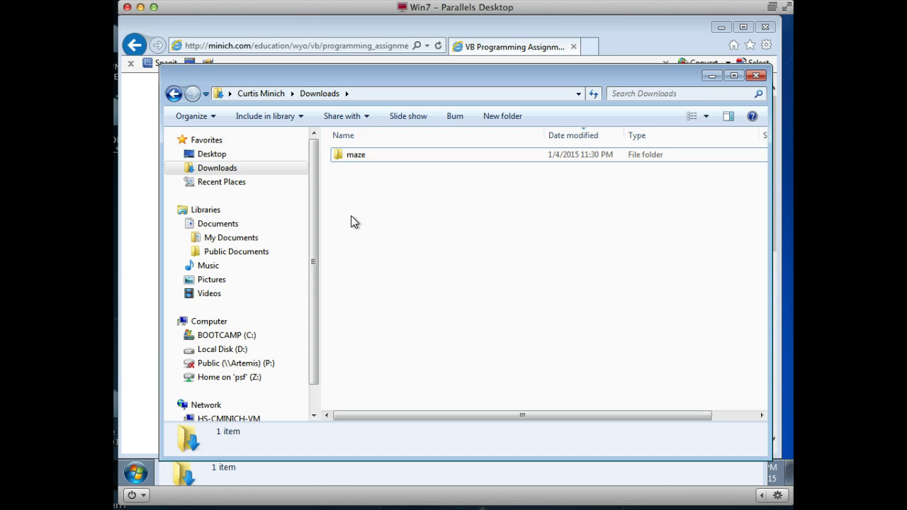
# - Browse into maze\Maze to inspect the solution file, then go back up to Downloads
pyautogui.doubleClick(347, 157)
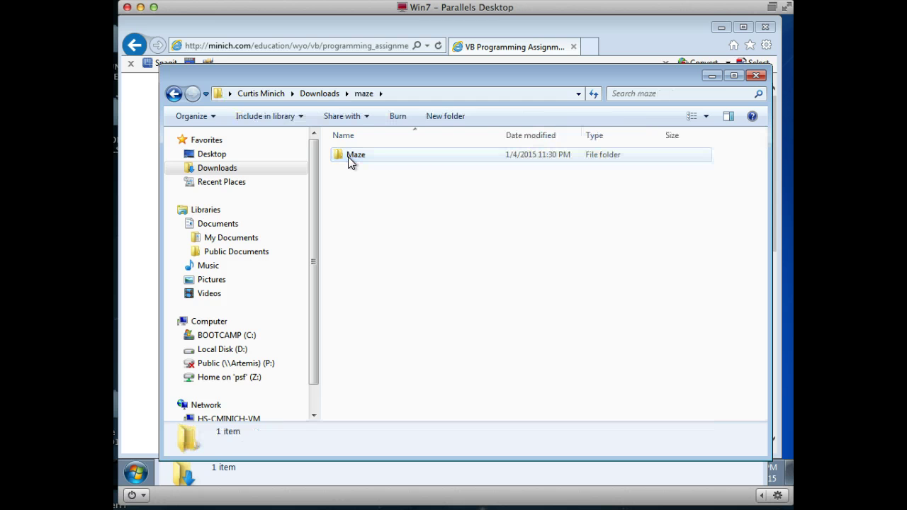
pyautogui.doubleClick(351, 157)
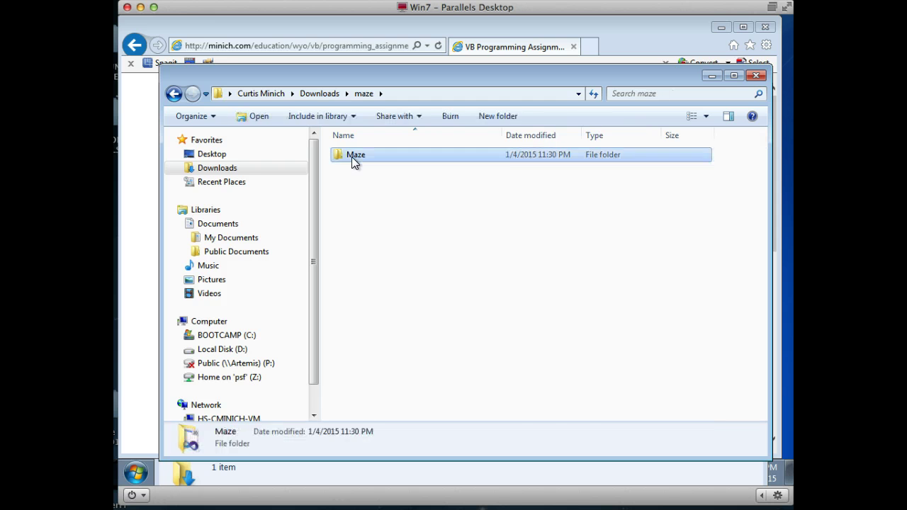
pyautogui.click(347, 169)
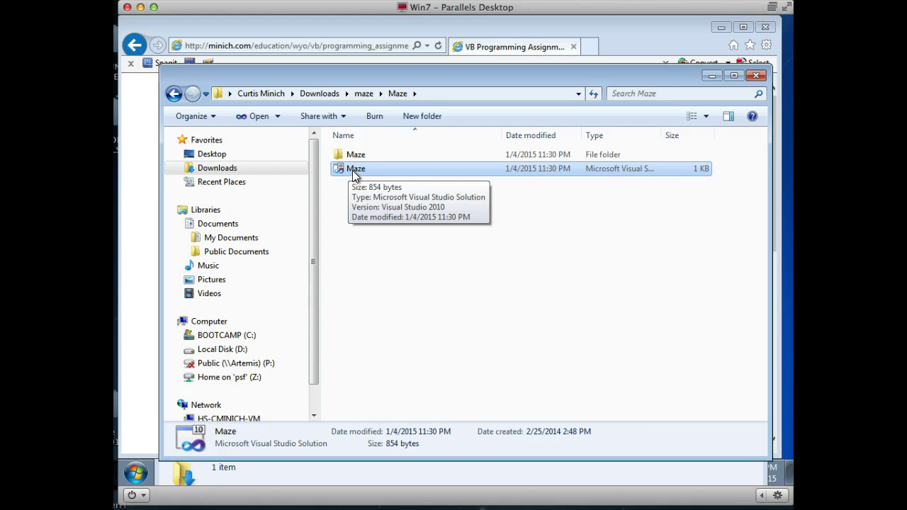
pyautogui.click(364, 97)
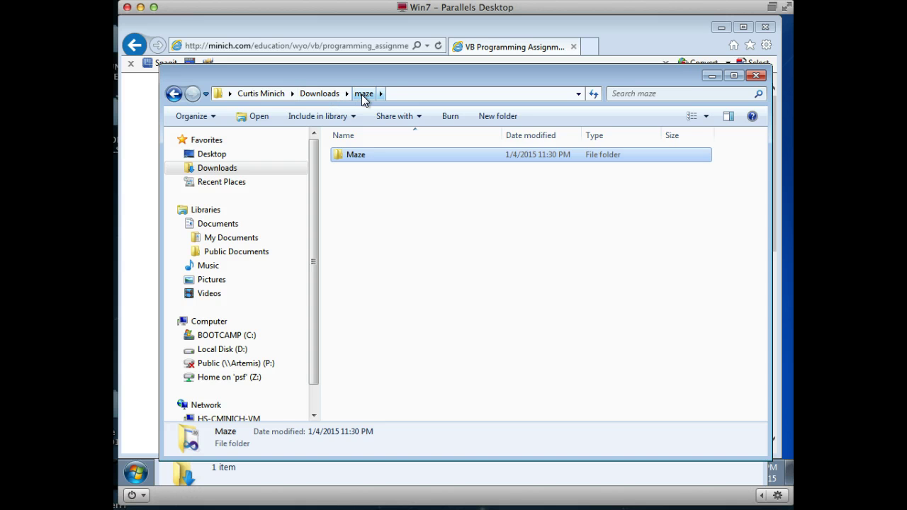
pyautogui.click(363, 96)
pyautogui.click(319, 94)
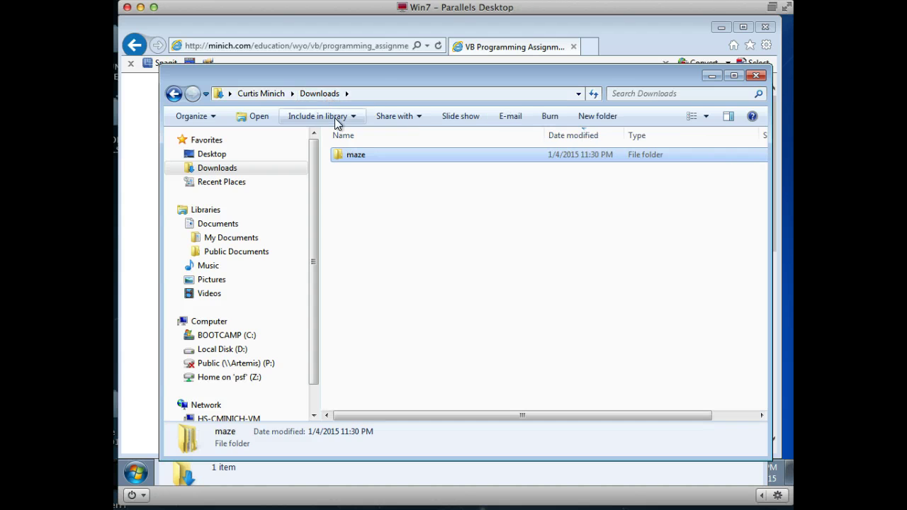
# - Cut the inner Maze folder out of Downloads\maze
pyautogui.doubleClick(346, 154)
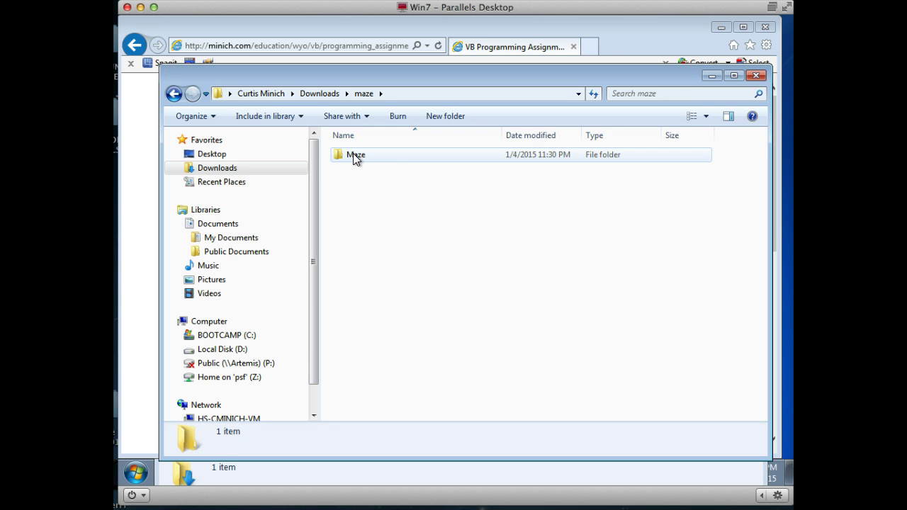
pyautogui.rightClick(353, 153)
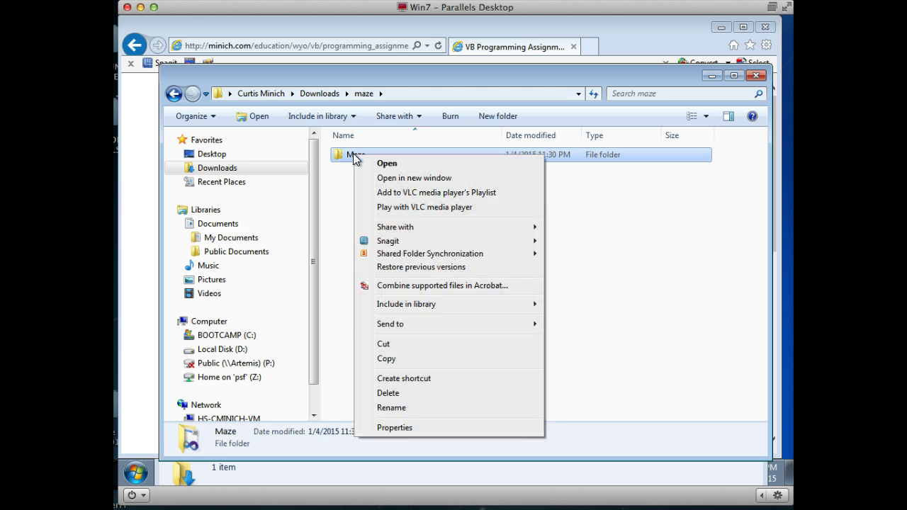
pyautogui.click(386, 344)
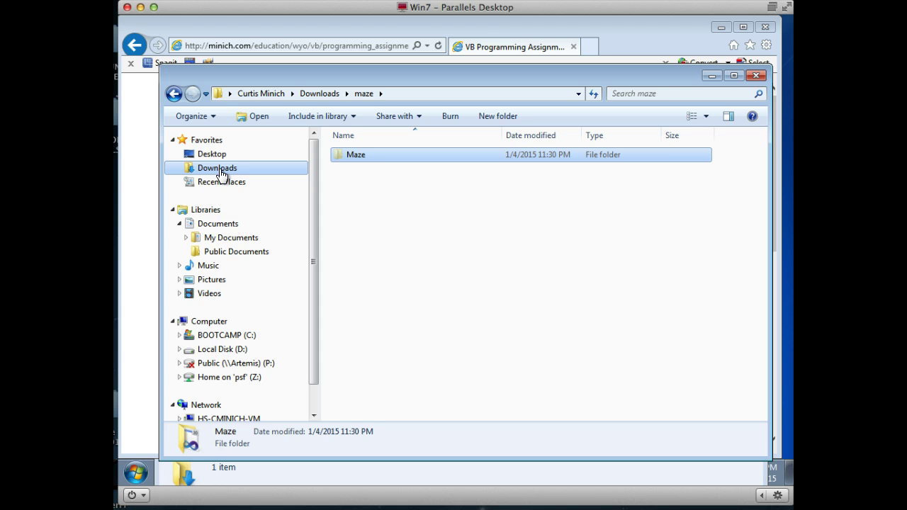
# - Paste the Maze folder into Documents\Visual Studio 2010\Projects
pyautogui.click(210, 227)
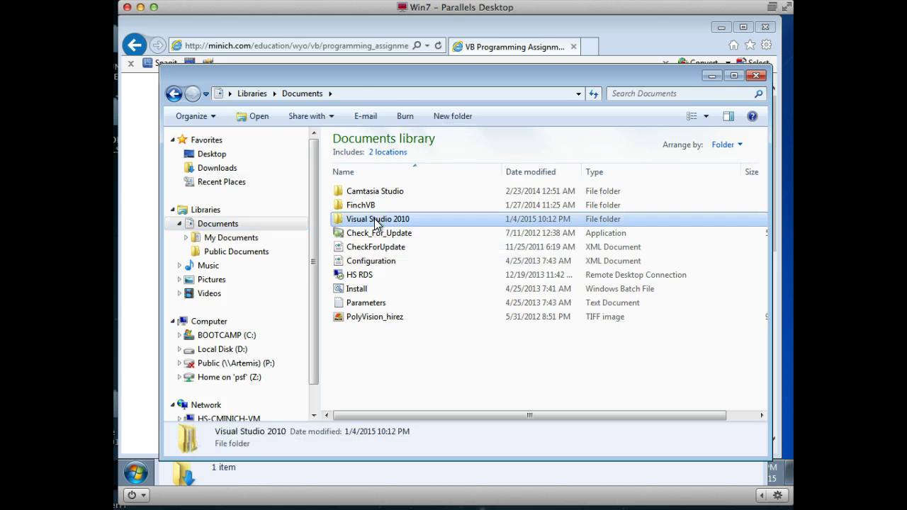
pyautogui.doubleClick(375, 222)
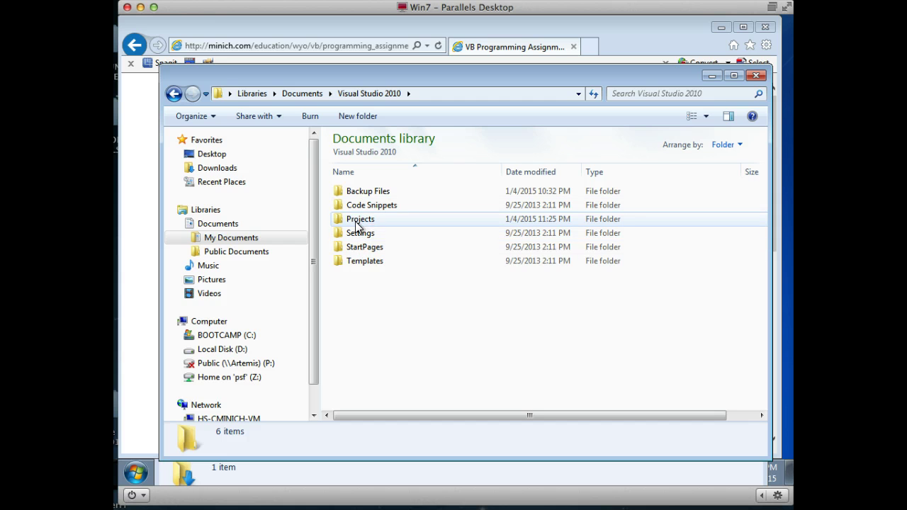
pyautogui.moveTo(368, 225)
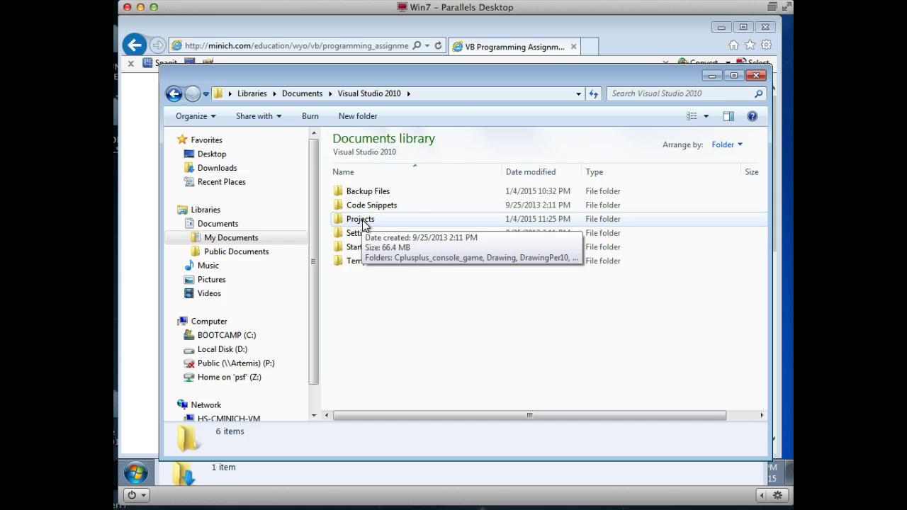
pyautogui.doubleClick(360, 221)
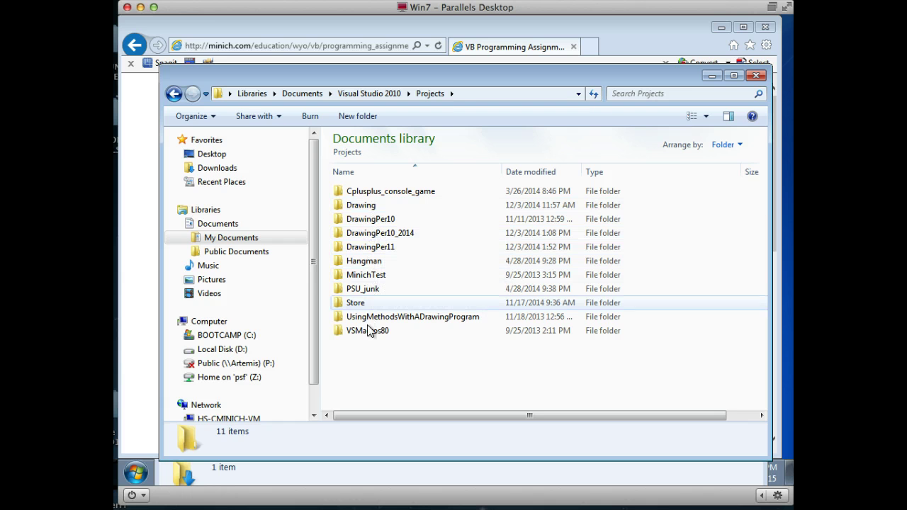
pyautogui.rightClick(378, 365)
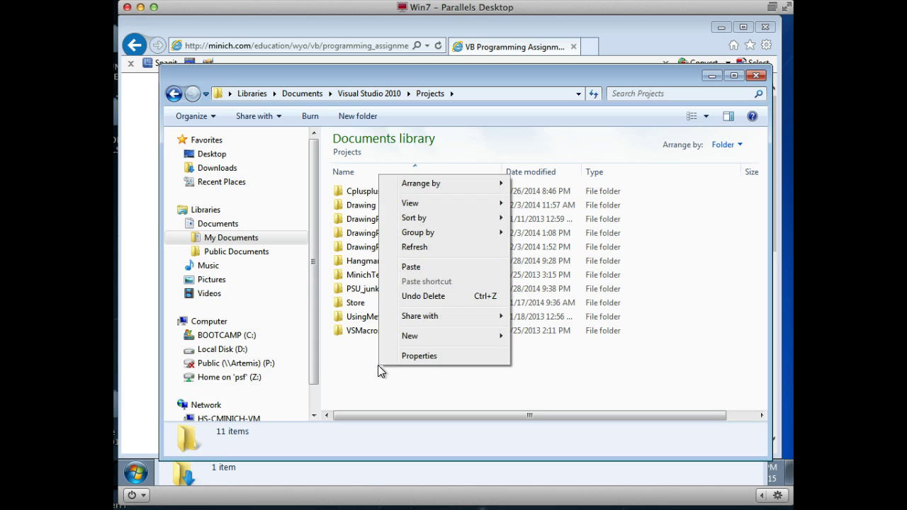
pyautogui.click(411, 268)
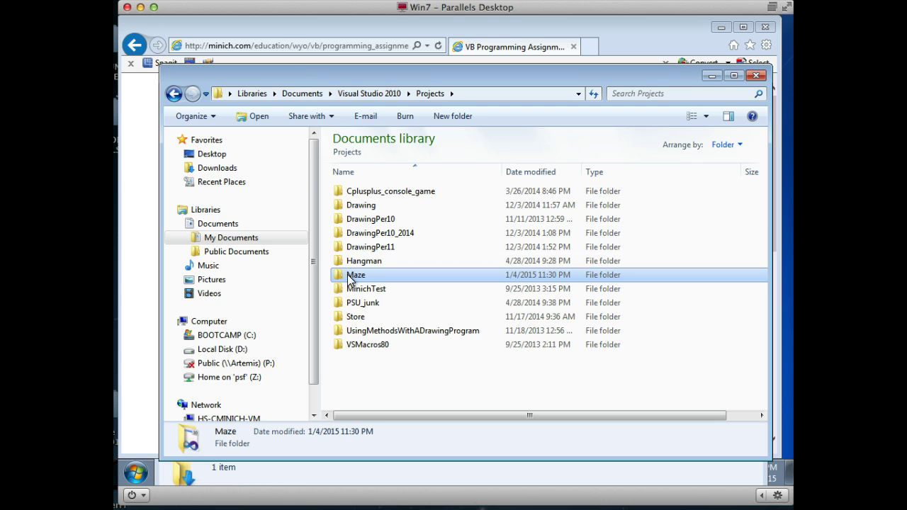
# - Delete the leftover extracted maze folder from Downloads to the Recycle Bin
pyautogui.click(211, 170)
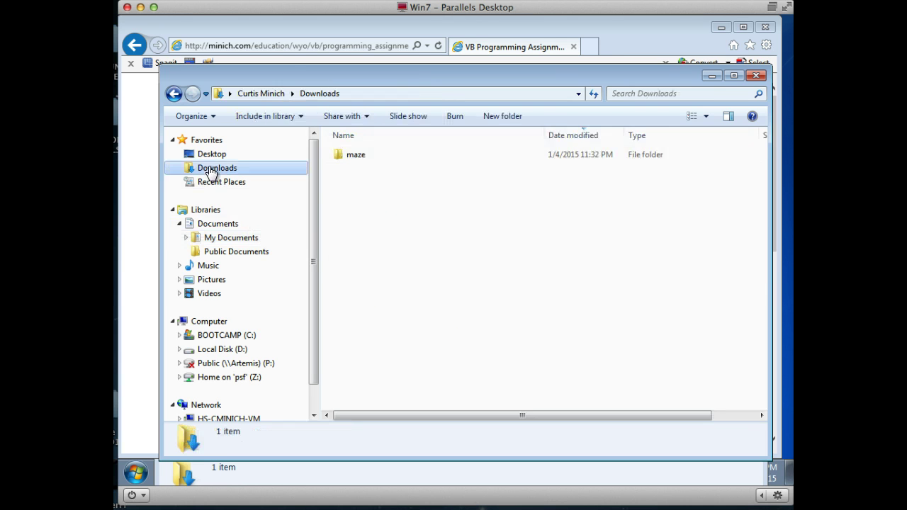
pyautogui.click(351, 156)
pyautogui.rightClick(351, 156)
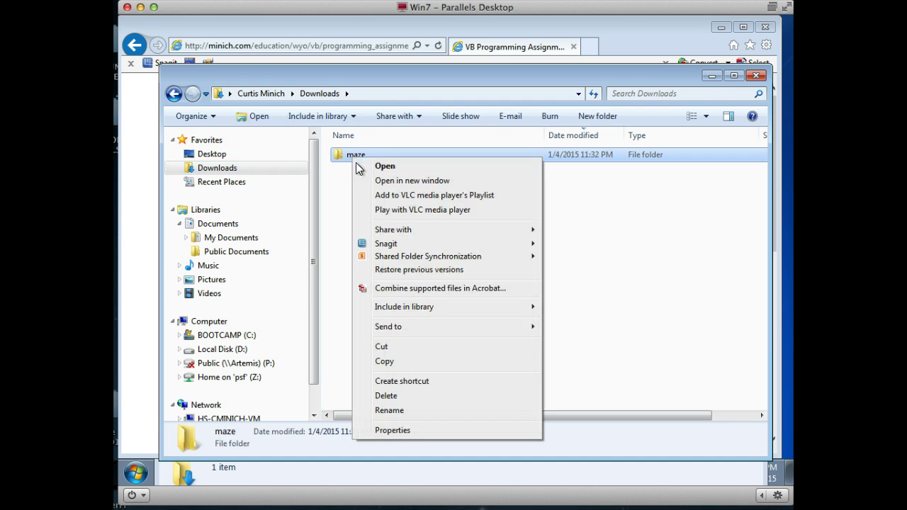
pyautogui.click(382, 397)
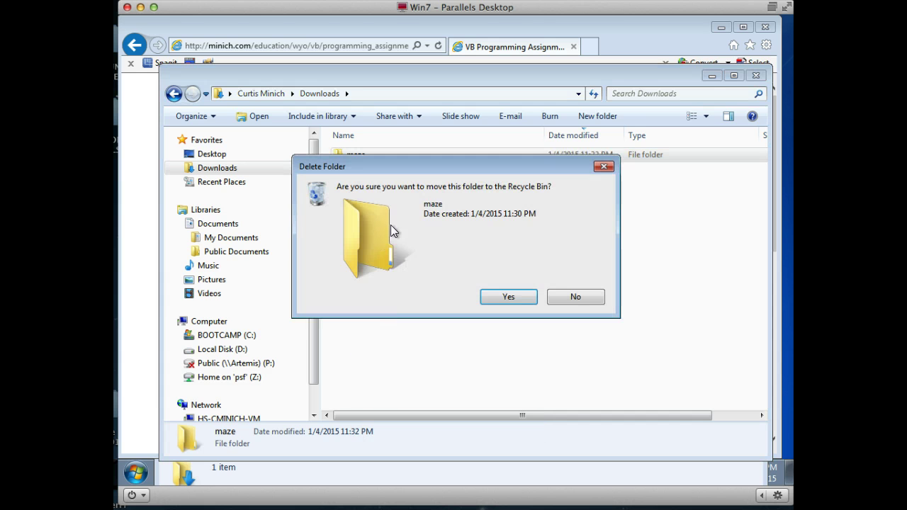
pyautogui.click(499, 296)
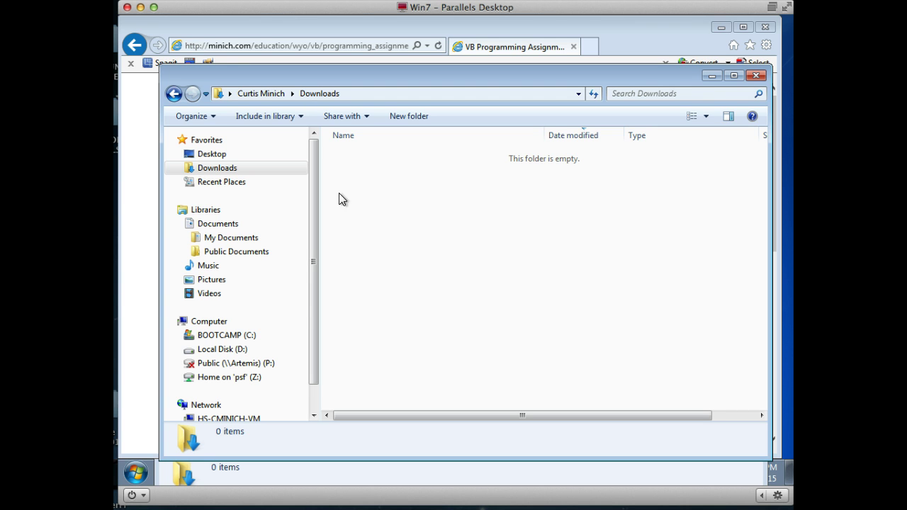
# - Open the Maze solution file from Documents\Visual Studio 2010\Projects\Maze
pyautogui.click(223, 224)
pyautogui.doubleClick(367, 221)
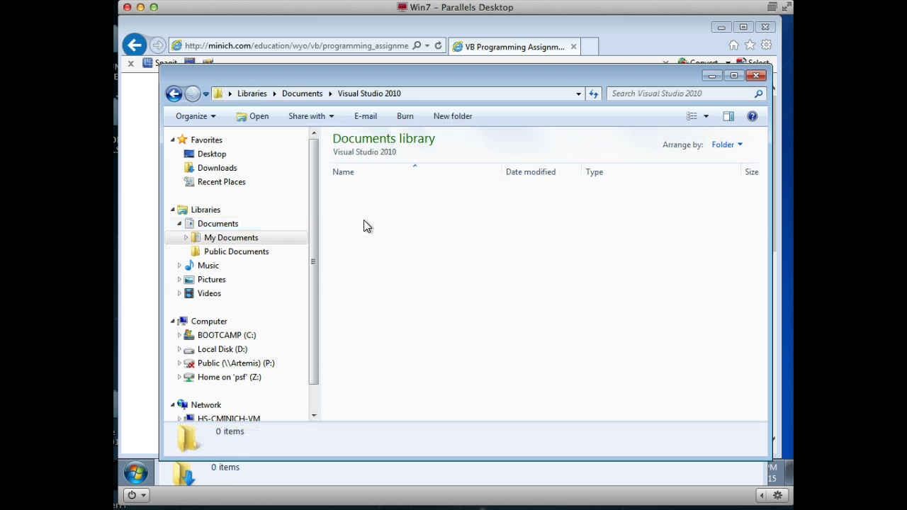
pyautogui.doubleClick(358, 220)
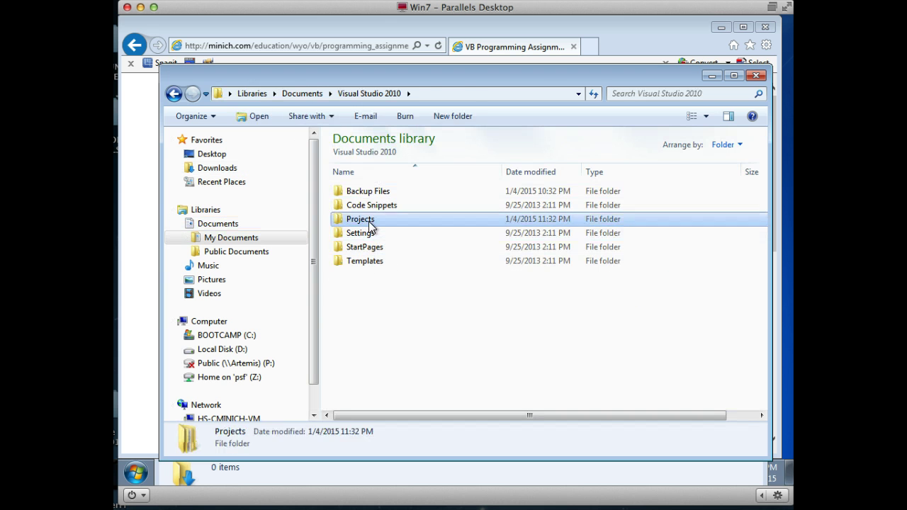
pyautogui.click(358, 276)
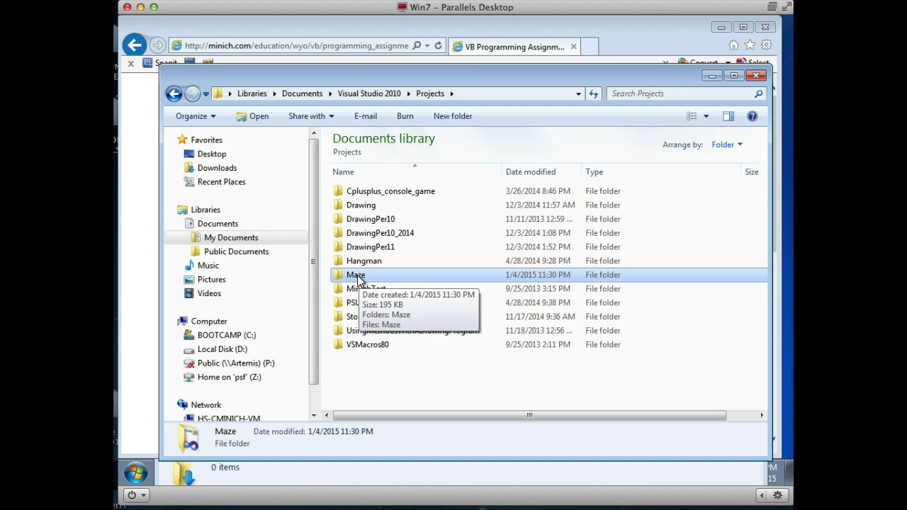
pyautogui.doubleClick(357, 275)
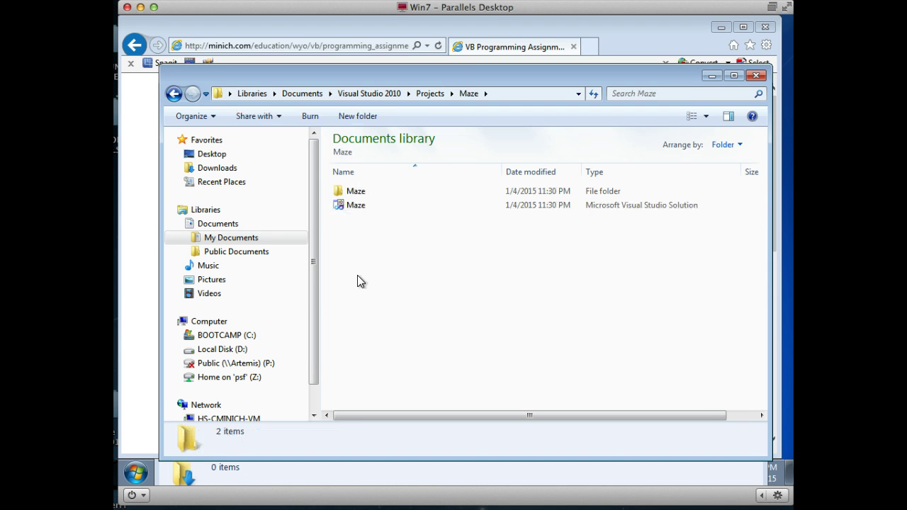
pyautogui.doubleClick(349, 204)
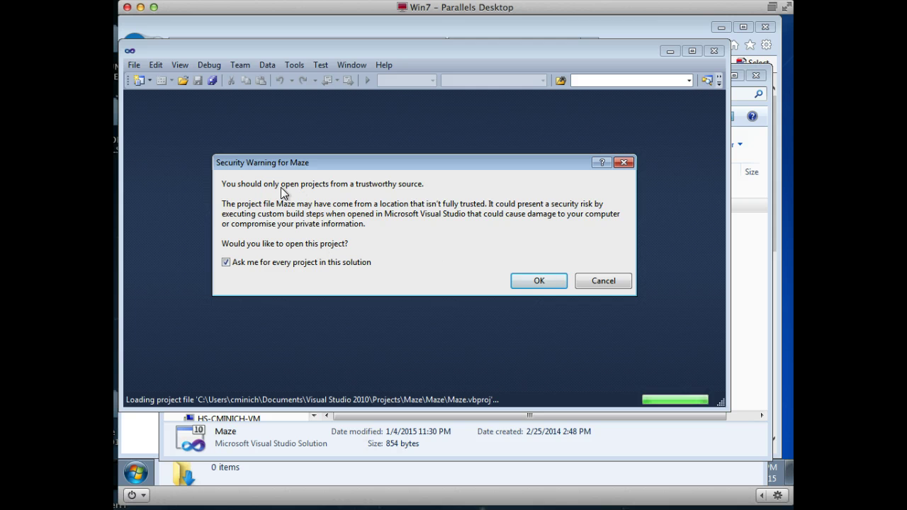
# - Accept the security warning, close the open tabs, and reopen Form1.vb in designer and code view
pyautogui.click(522, 284)
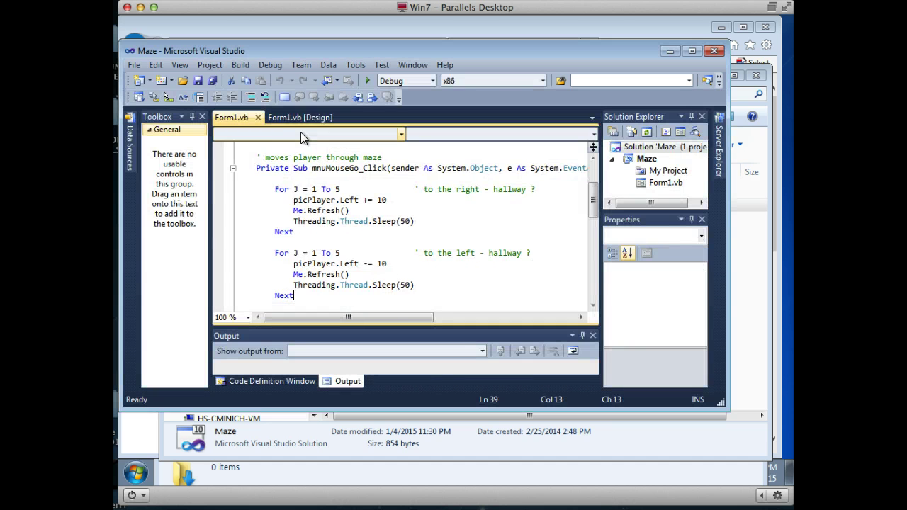
pyautogui.click(258, 116)
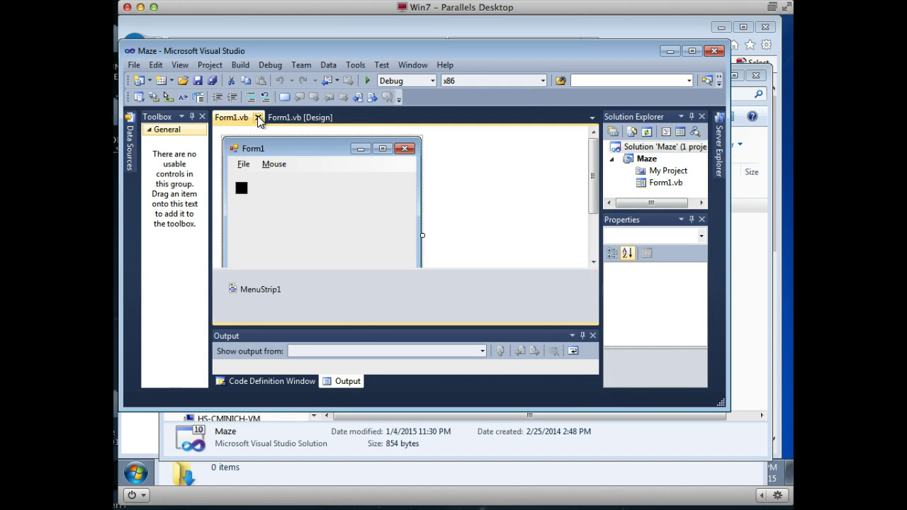
pyautogui.click(288, 118)
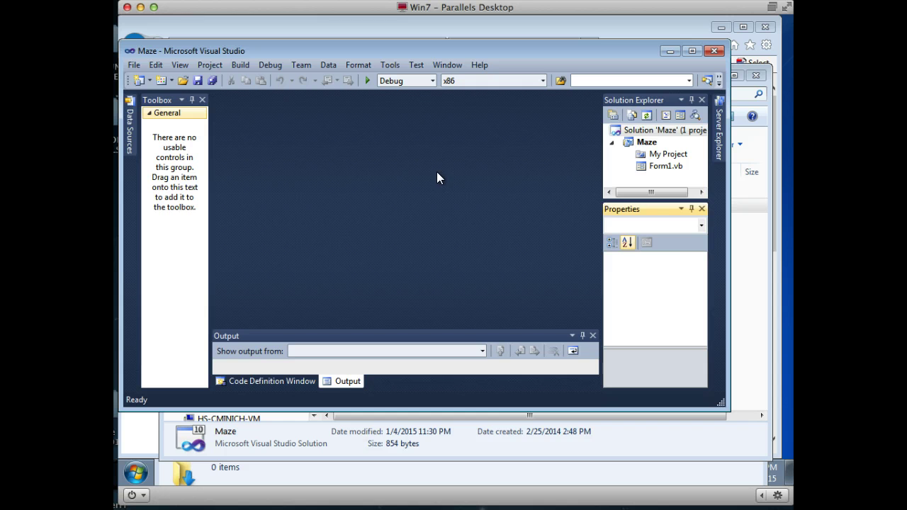
pyautogui.click(661, 169)
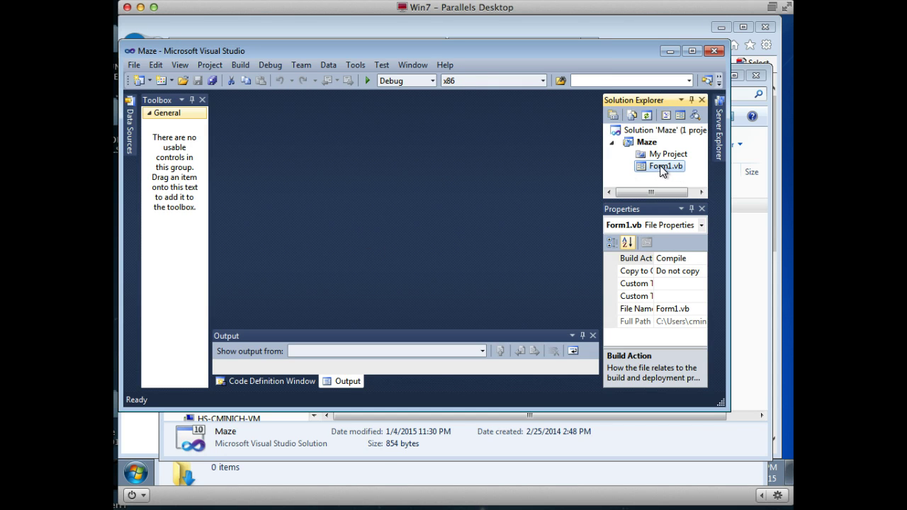
pyautogui.doubleClick(660, 166)
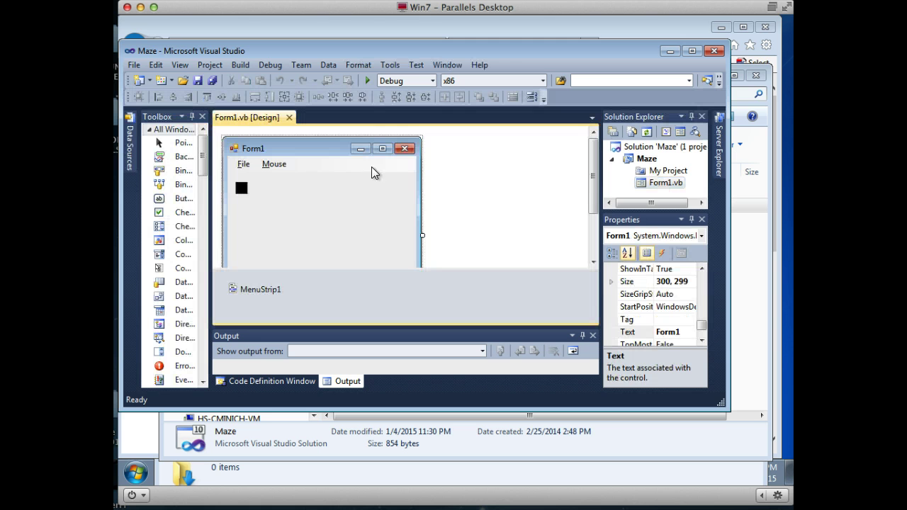
pyautogui.click(665, 134)
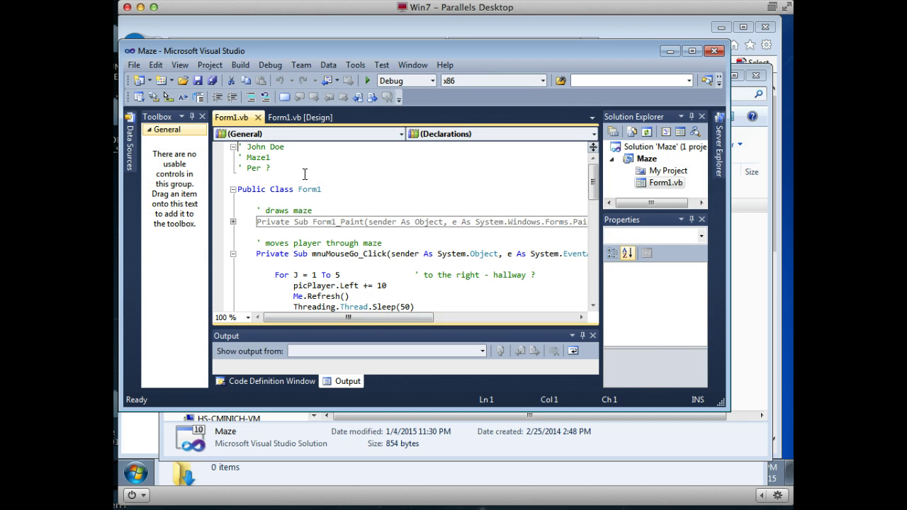
# - Return to the Form1 designer and look over the form's Mouse and File menu items
pyautogui.click(282, 119)
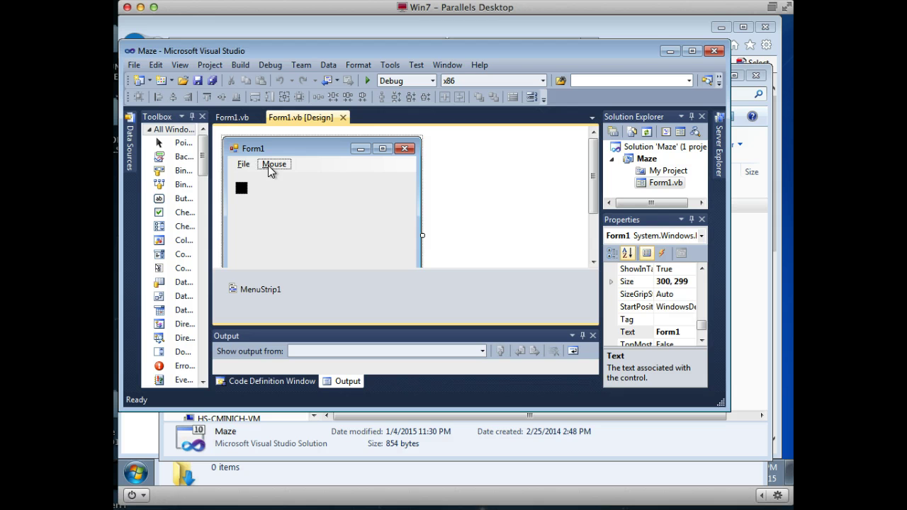
pyautogui.click(269, 167)
pyautogui.click(238, 164)
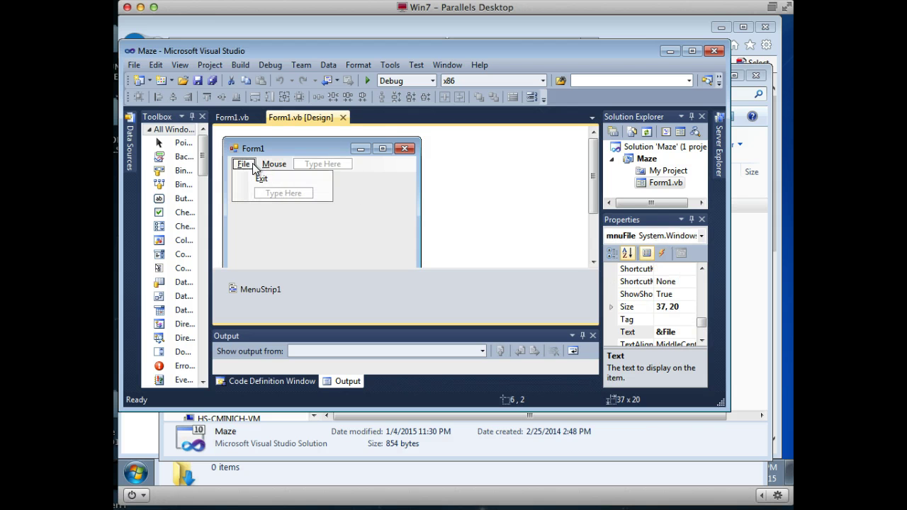
pyautogui.click(262, 165)
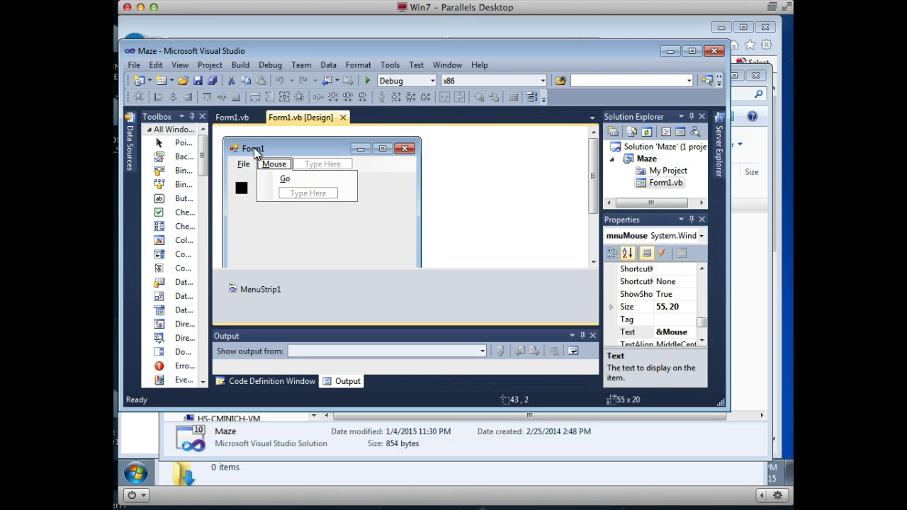
# - Select Form1 and delete its Text property value, leaving the title bar empty
pyautogui.click(254, 148)
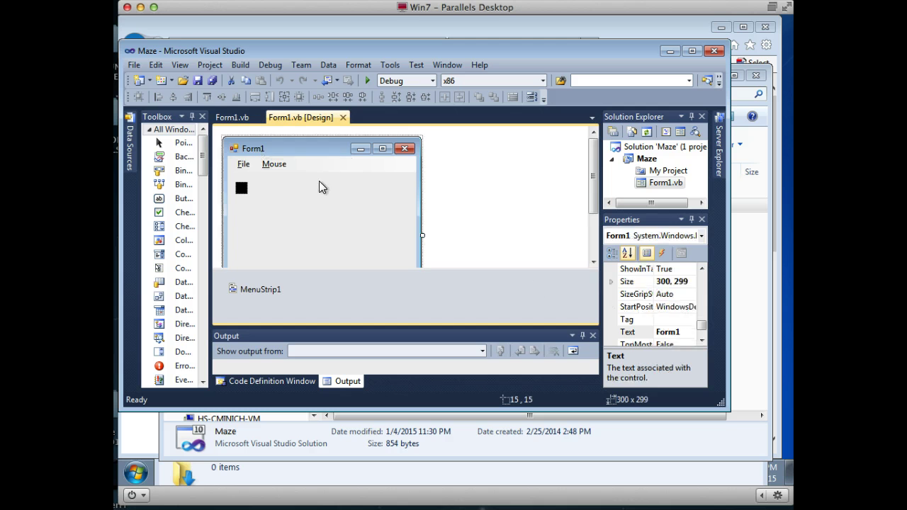
pyautogui.click(685, 335)
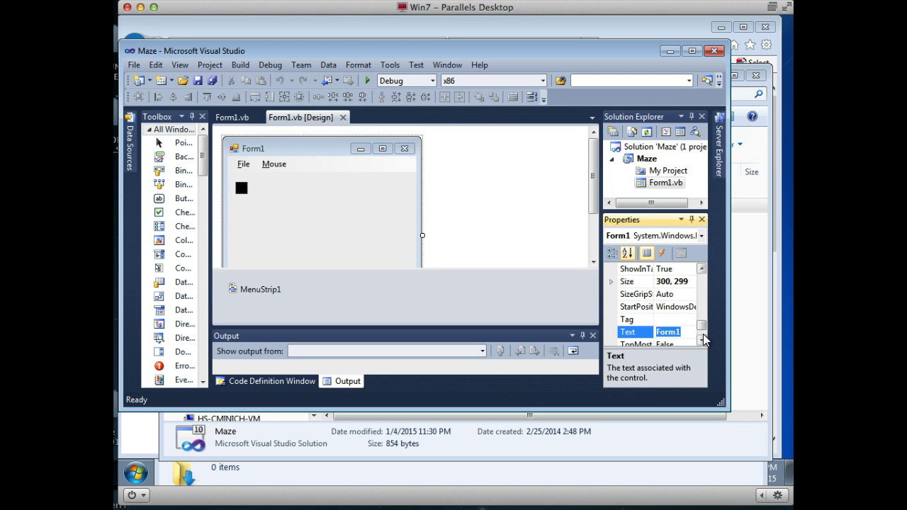
pyautogui.press('Delete')
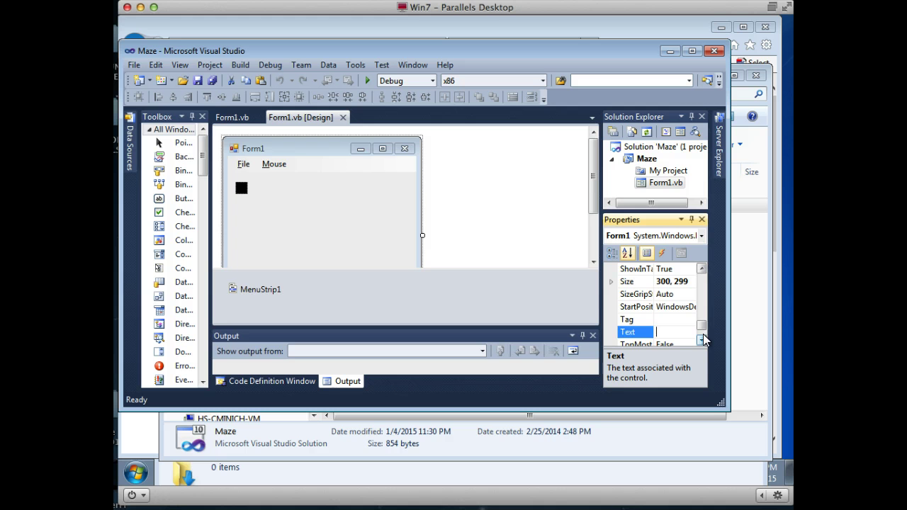
pyautogui.click(370, 199)
# - Reselect the menu strip, Mouse item and form, then move the Visual Studio window aside
pyautogui.click(278, 169)
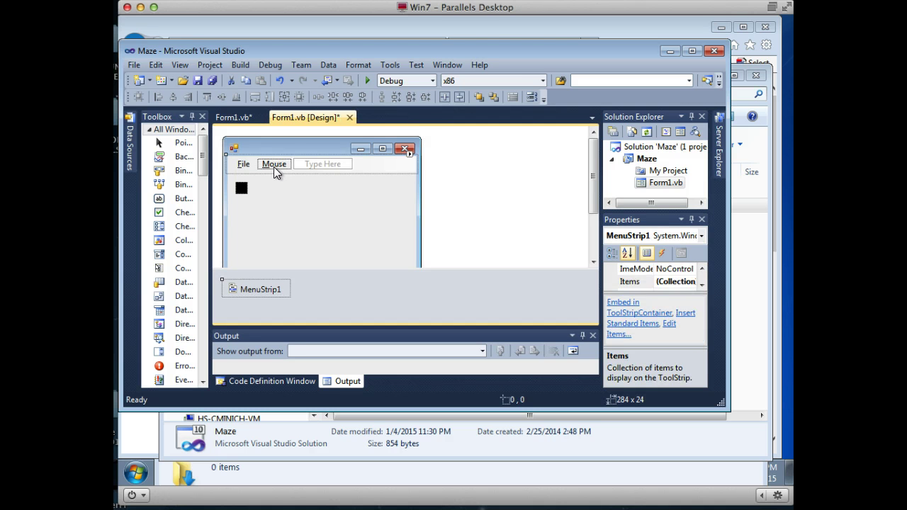
pyautogui.click(273, 167)
pyautogui.click(273, 150)
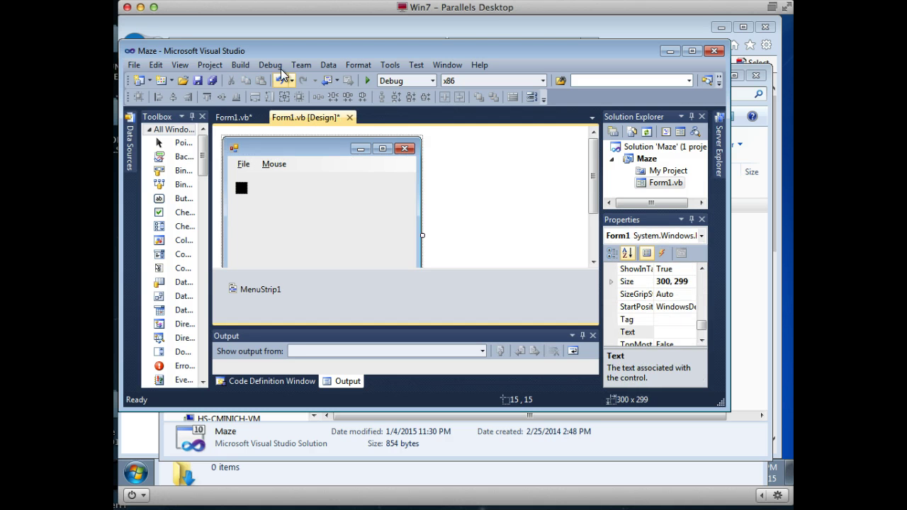
pyautogui.moveTo(272, 50); pyautogui.dragTo(314, 95)
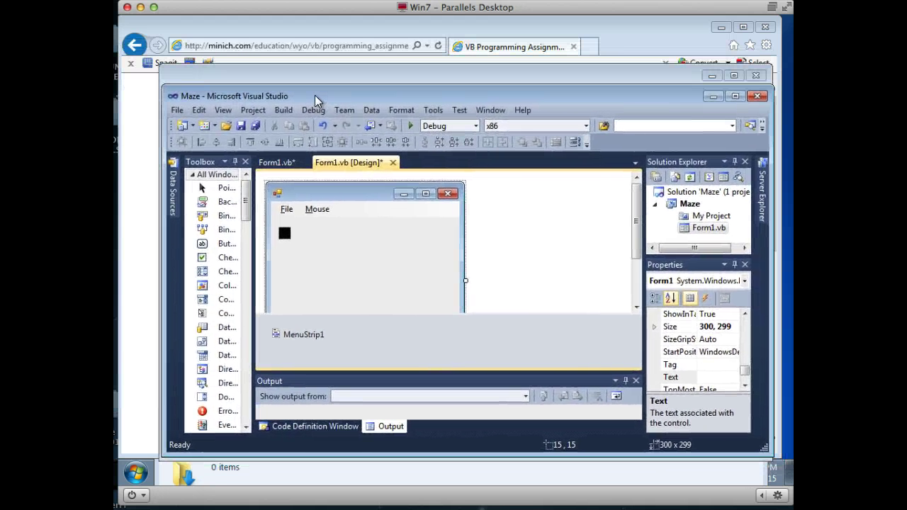